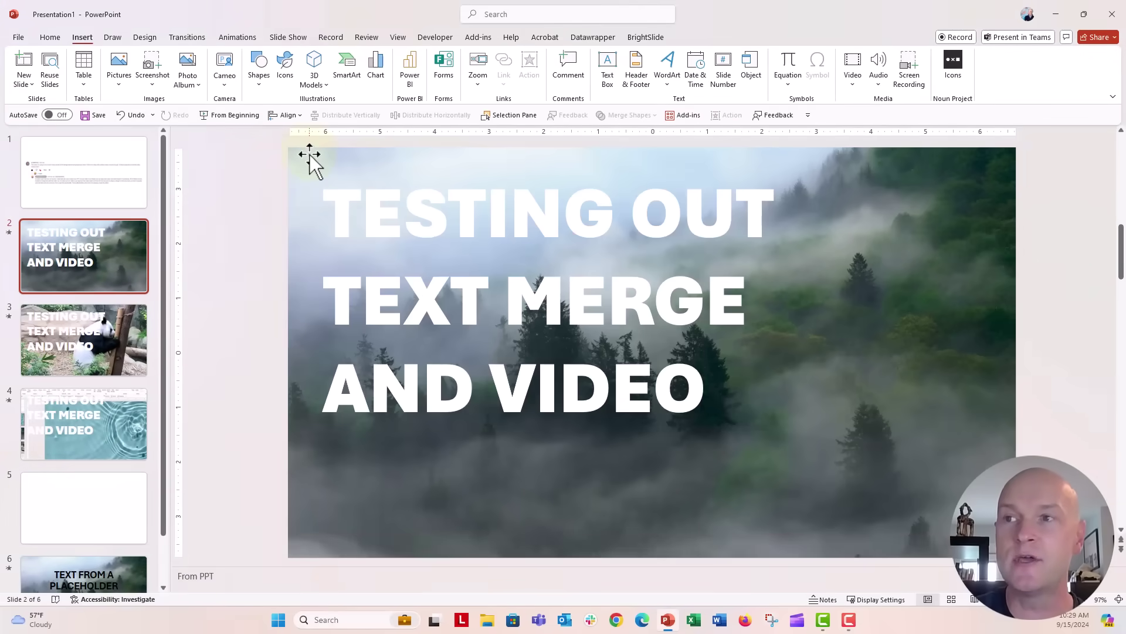
- Review the video slides: forest on slide 2, panda on slide 3, rippling water on slide 4
{"action": "left_click", "coordinate": [310, 155]}
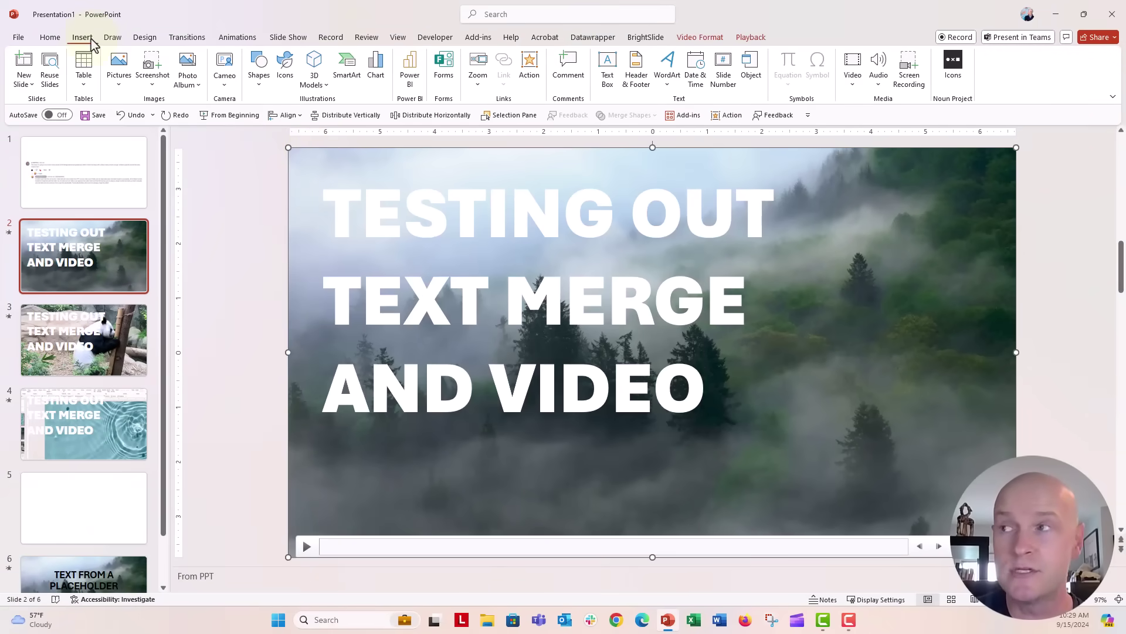
{"action": "left_click", "coordinate": [856, 92]}
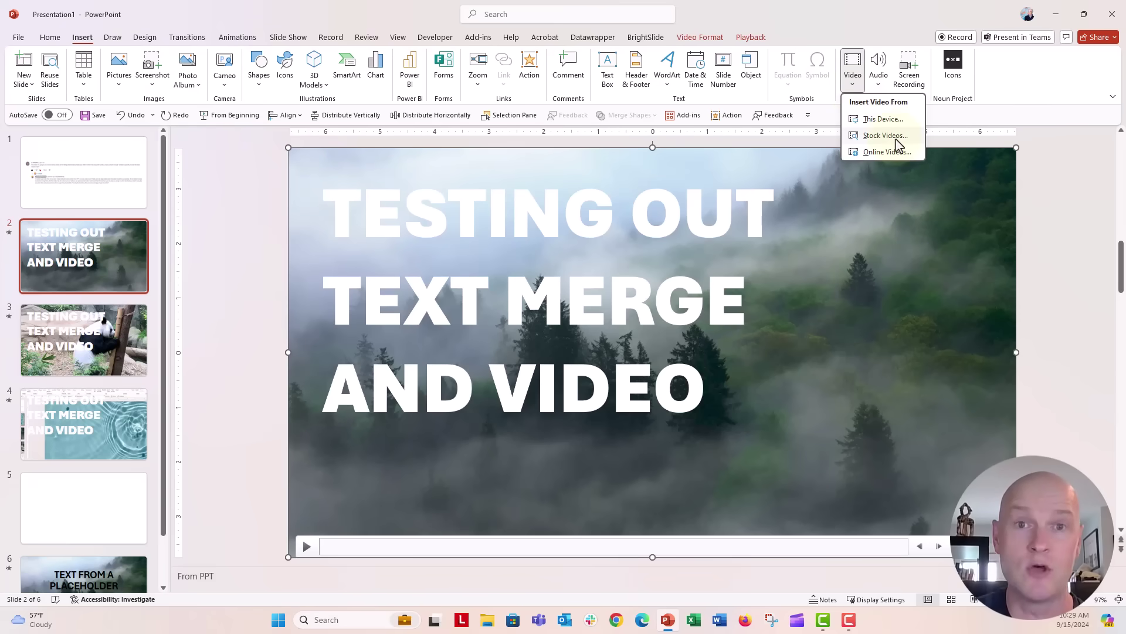
{"action": "left_click", "coordinate": [141, 352]}
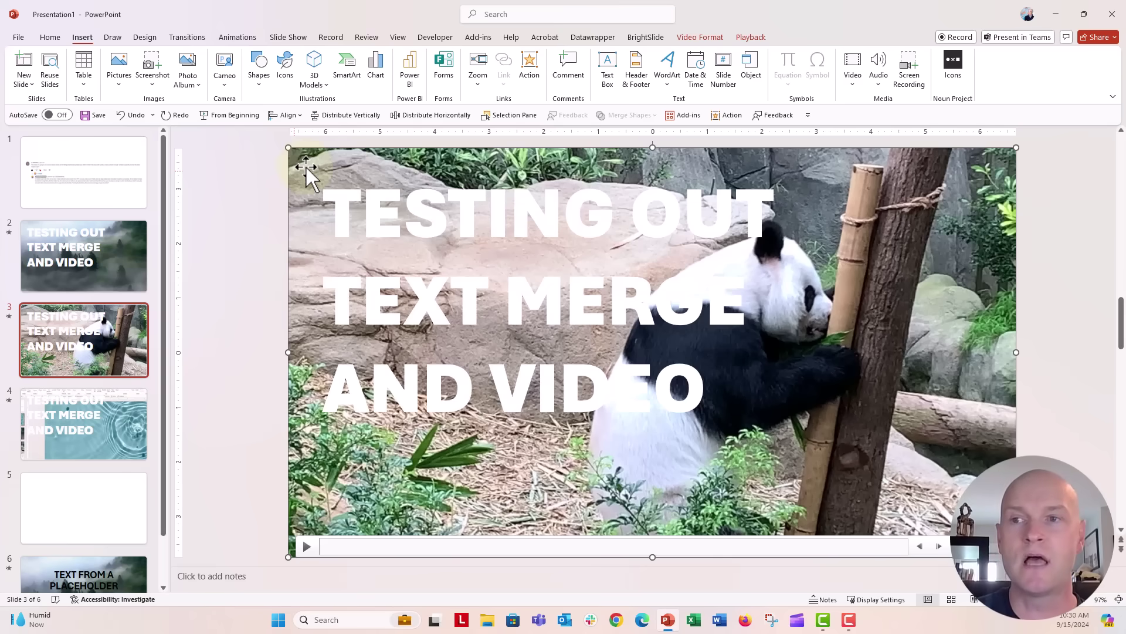
{"action": "left_click", "coordinate": [103, 414]}
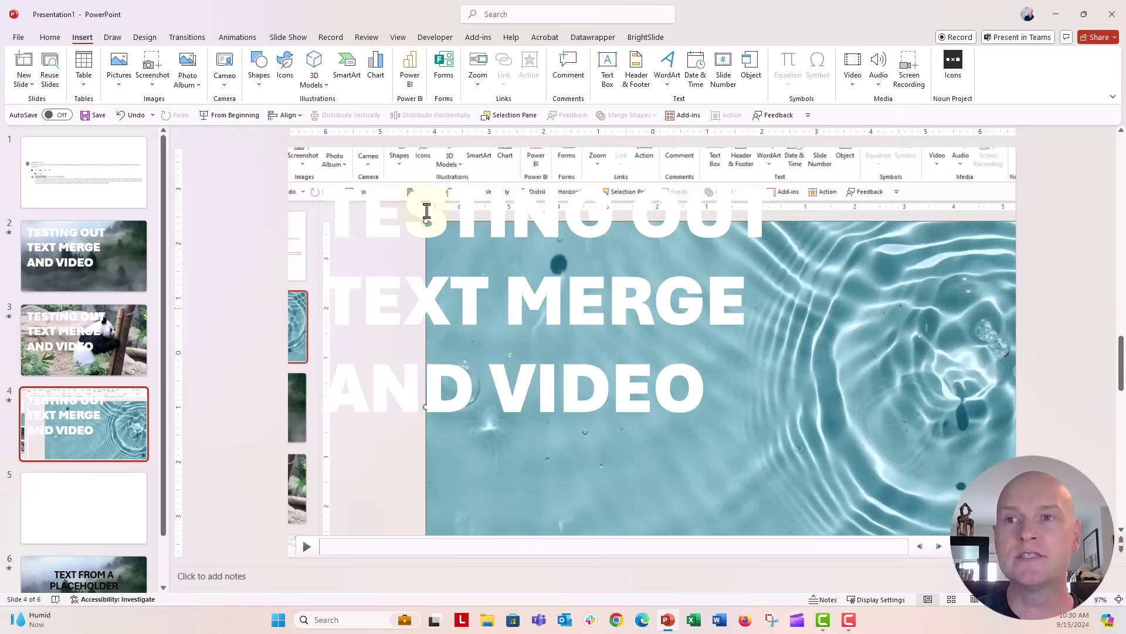
- Shift slide 2's title text box slightly left over the misty forest video and reselect it
{"action": "left_click", "coordinate": [135, 288]}
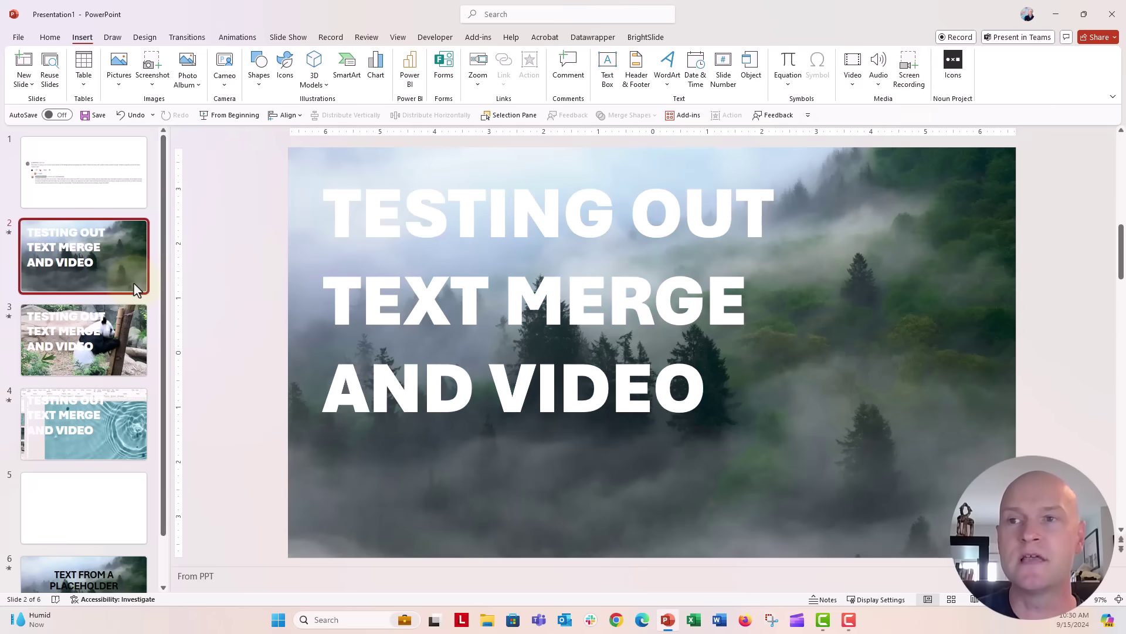
{"action": "left_click", "coordinate": [361, 235]}
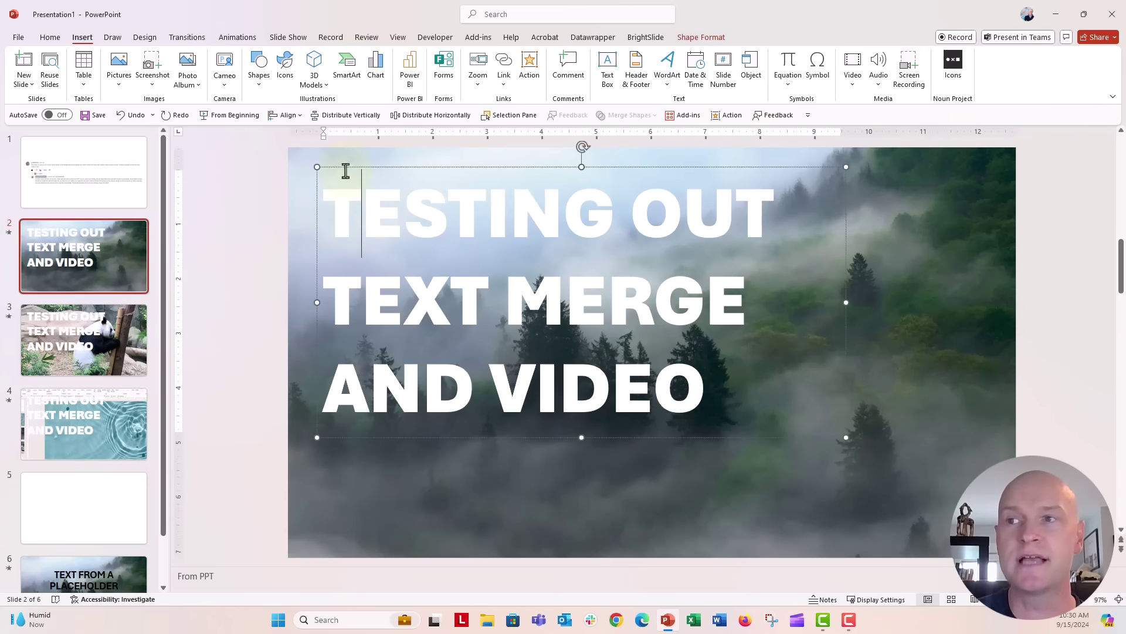
{"action": "mouse_move", "coordinate": [346, 171]}
{"action": "left_mouse_down"}
{"action": "mouse_move", "coordinate": [356, 206]}
{"action": "mouse_move", "coordinate": [339, 151]}
{"action": "mouse_move", "coordinate": [336, 171]}
{"action": "left_mouse_up"}
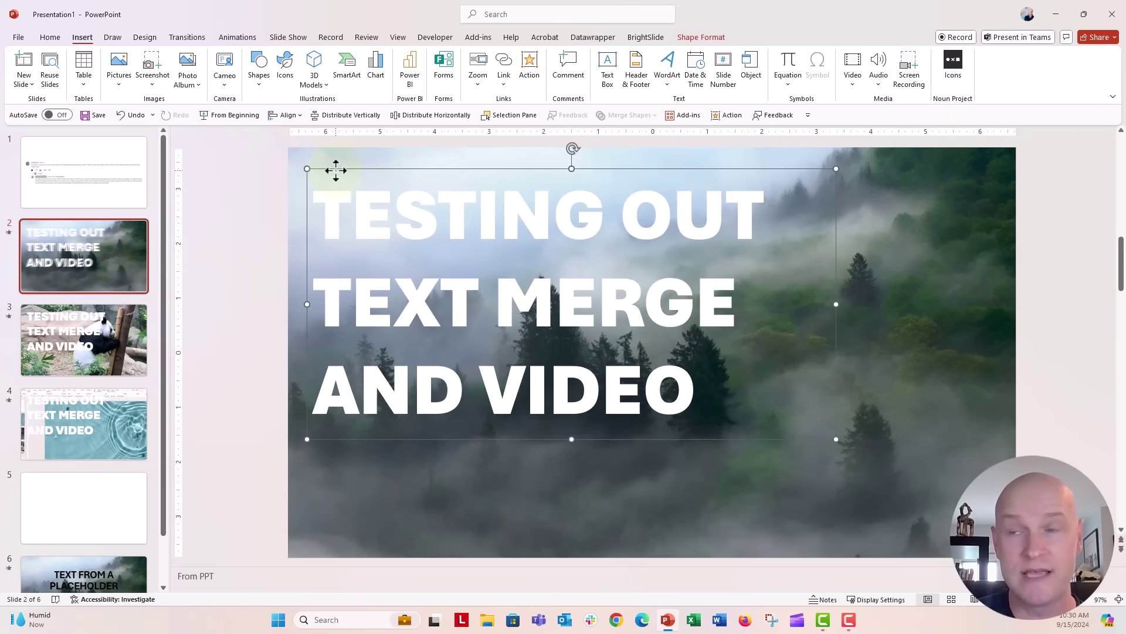
{"action": "left_click", "coordinate": [292, 156]}
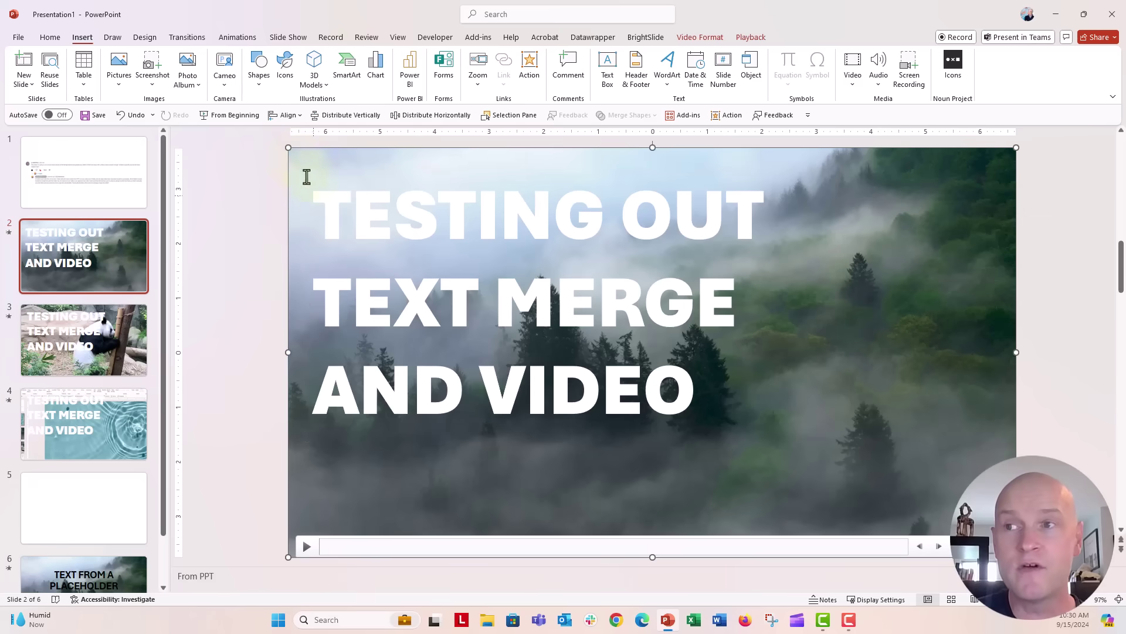
{"action": "left_click", "coordinate": [330, 208]}
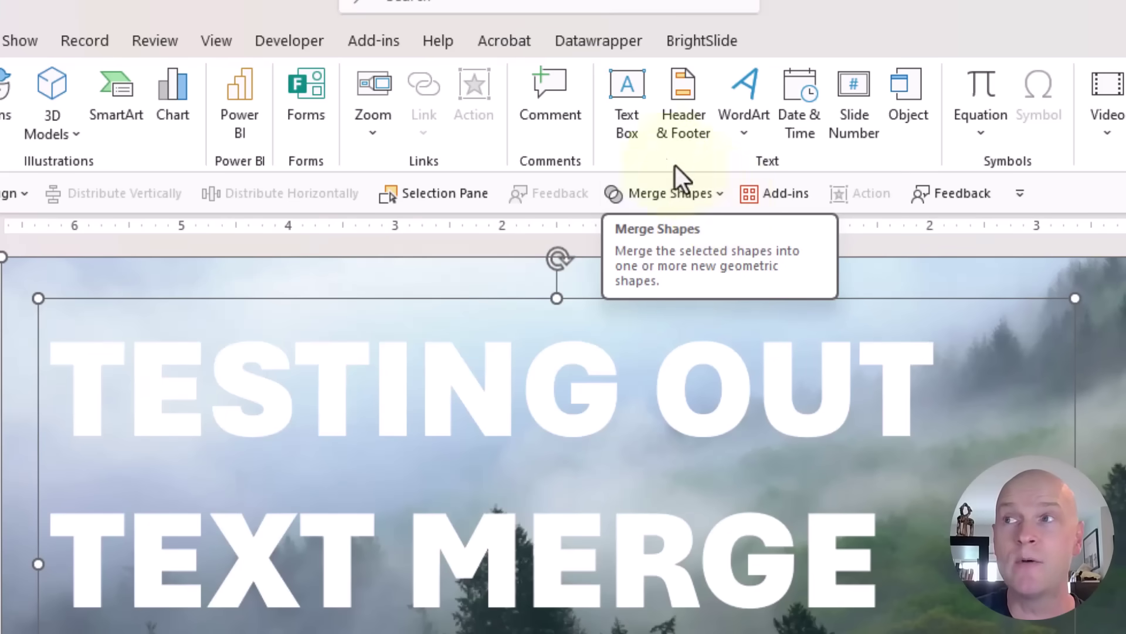
- Search the commands for 'Merge shapes'
{"action": "left_click", "coordinate": [468, 6]}
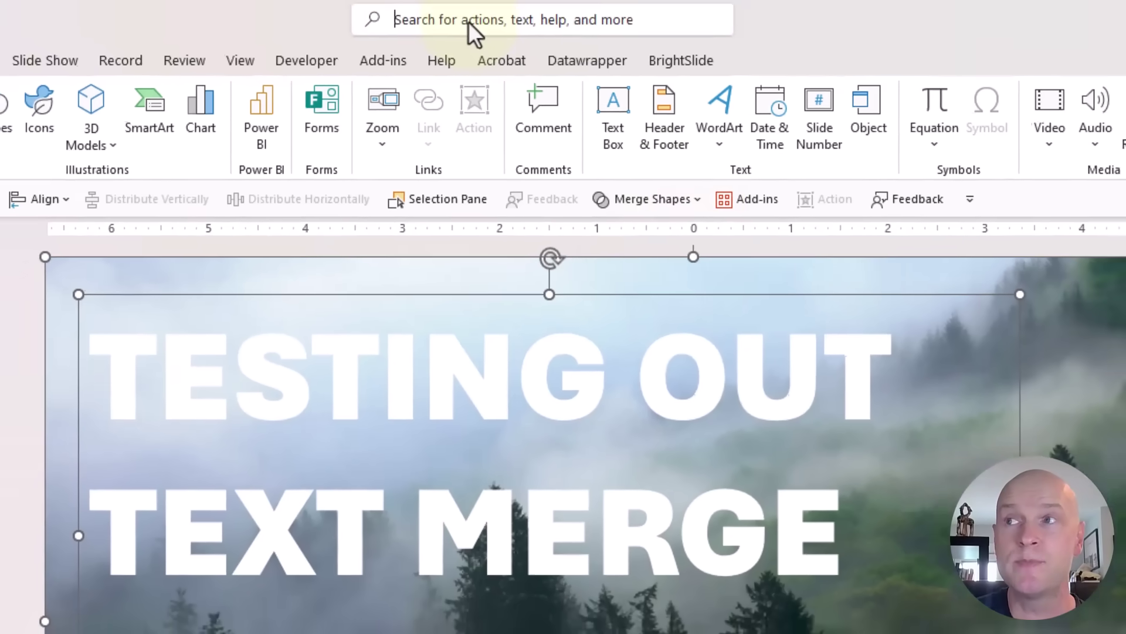
{"action": "type", "text": "MERG"}
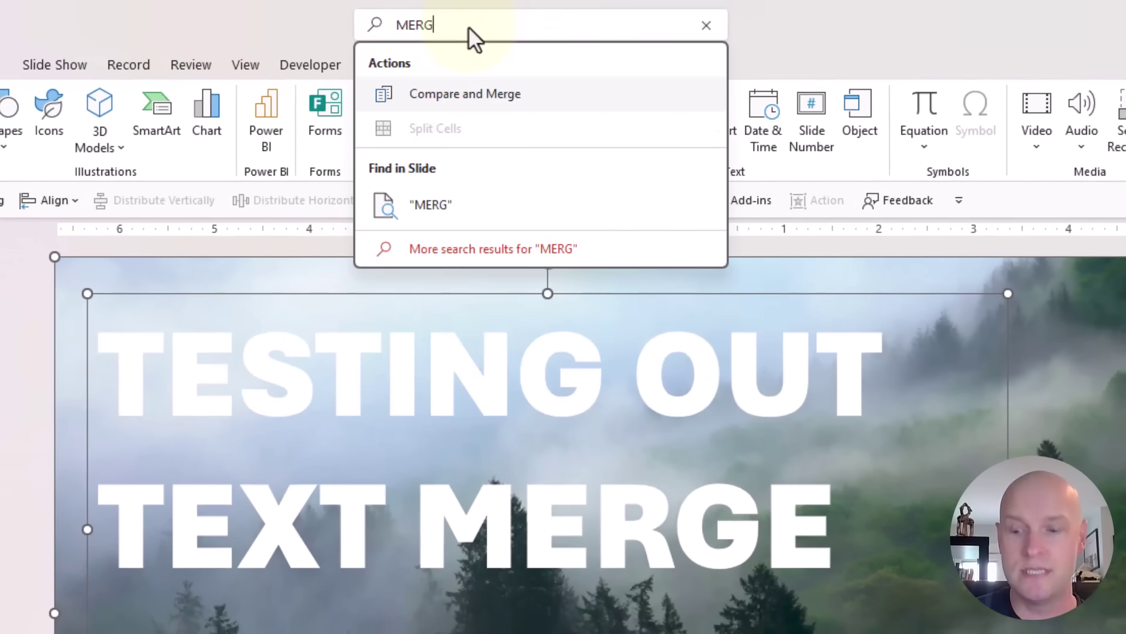
{"action": "key", "text": "BackSpace"}
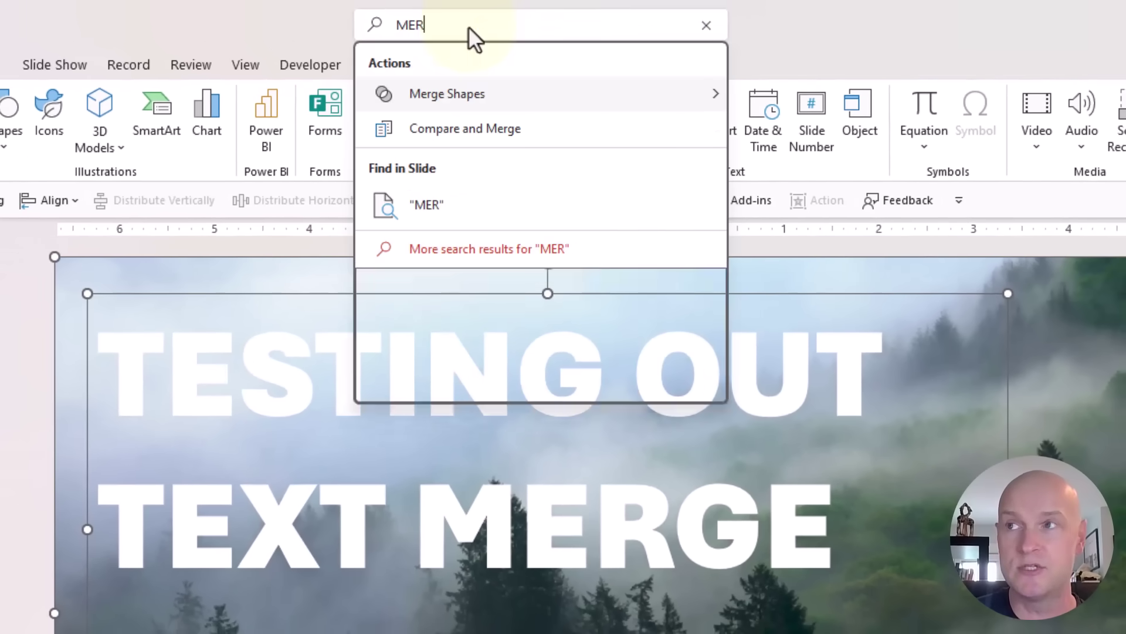
{"action": "type", "text": "G"}
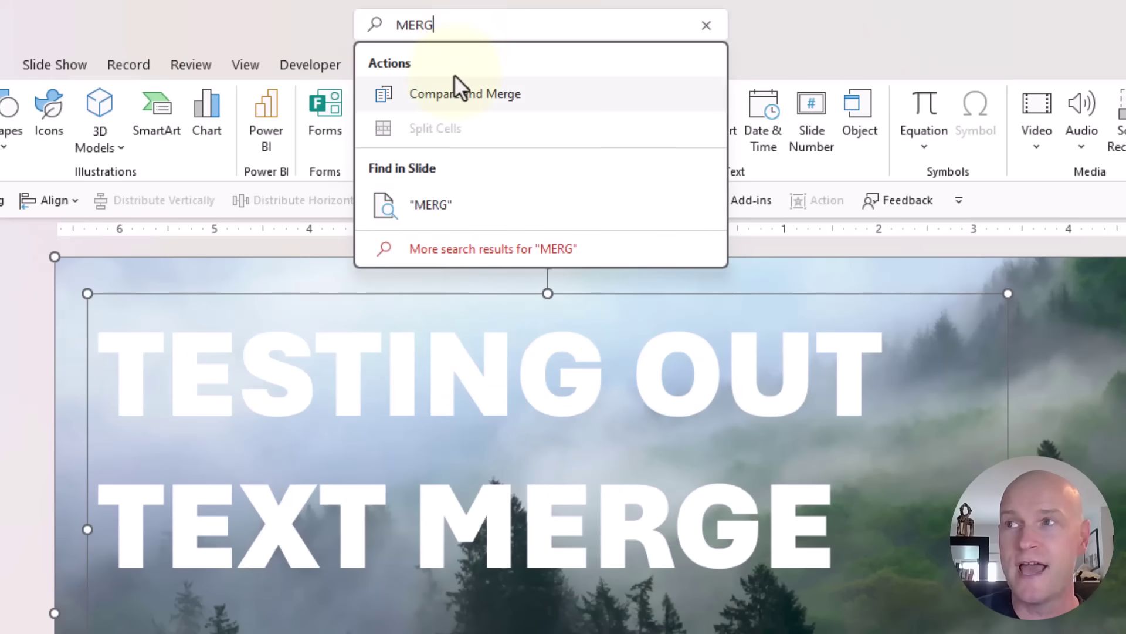
{"action": "key", "text": "BackSpace"}
{"action": "key", "text": "BackSpace"}
{"action": "key", "text": "BackSpace"}
{"action": "type", "text": "e"}
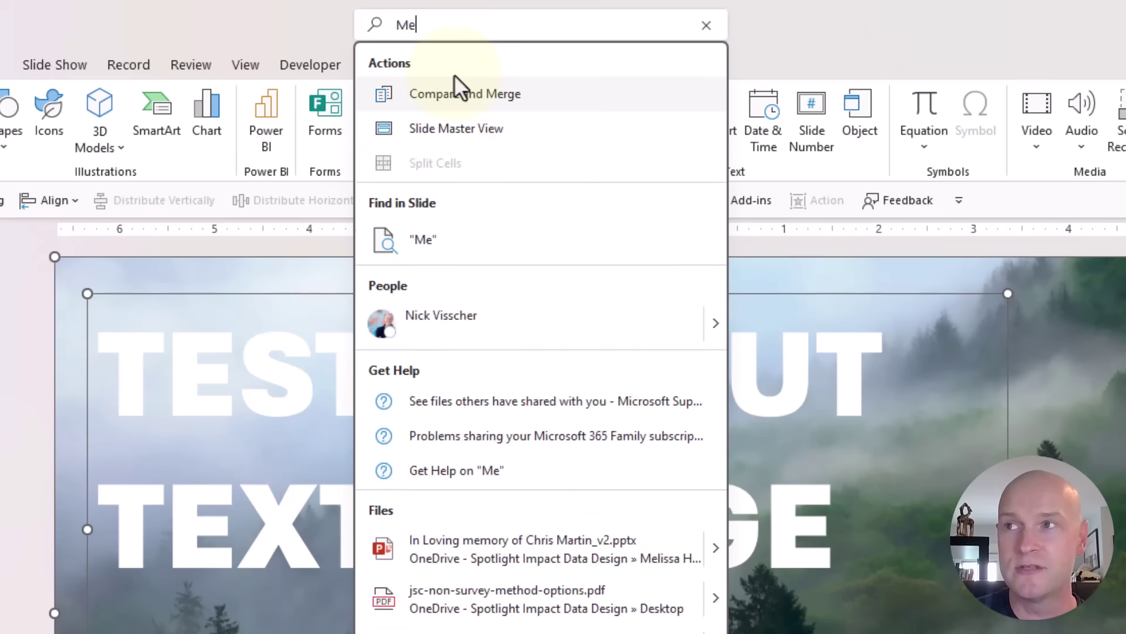
{"action": "type", "text": "rge shapes"}
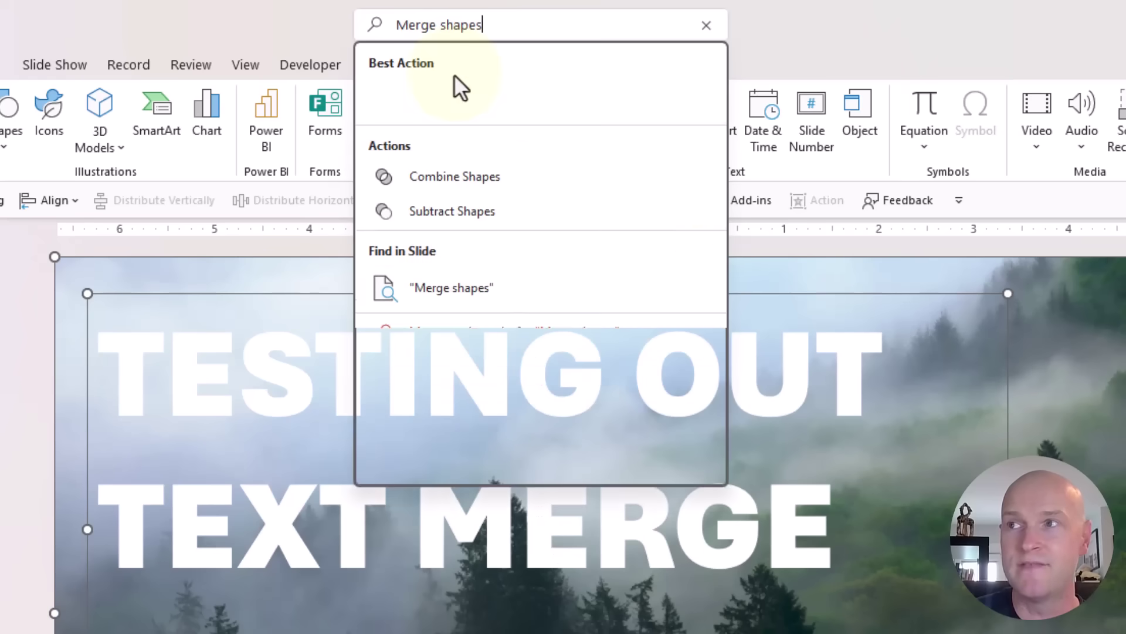
- Open the Merge Shapes result's shortcut menu and browse its options
{"action": "mouse_move", "coordinate": [454, 76]}
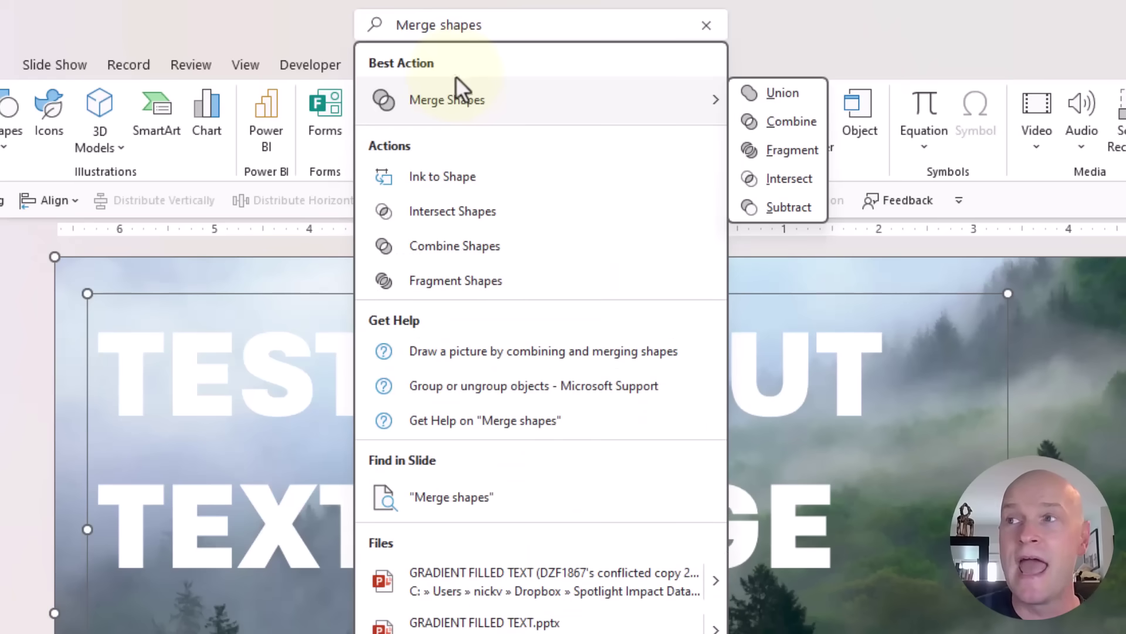
{"action": "right_click", "coordinate": [483, 101]}
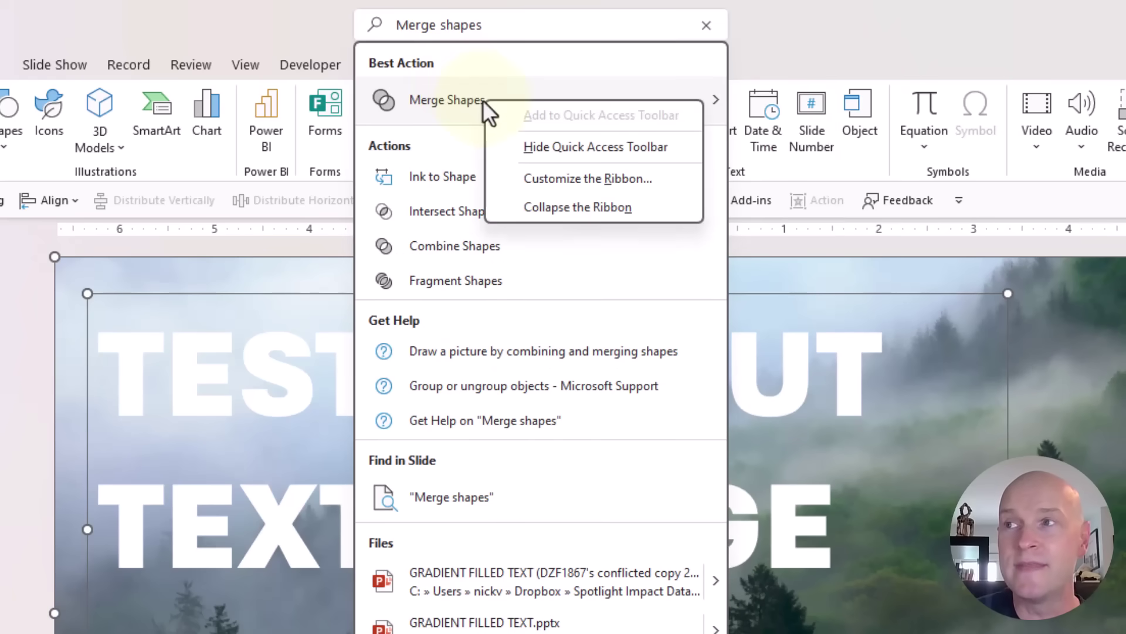
{"action": "key", "text": "Down"}
{"action": "key", "text": "Down"}
{"action": "key", "text": "Up"}
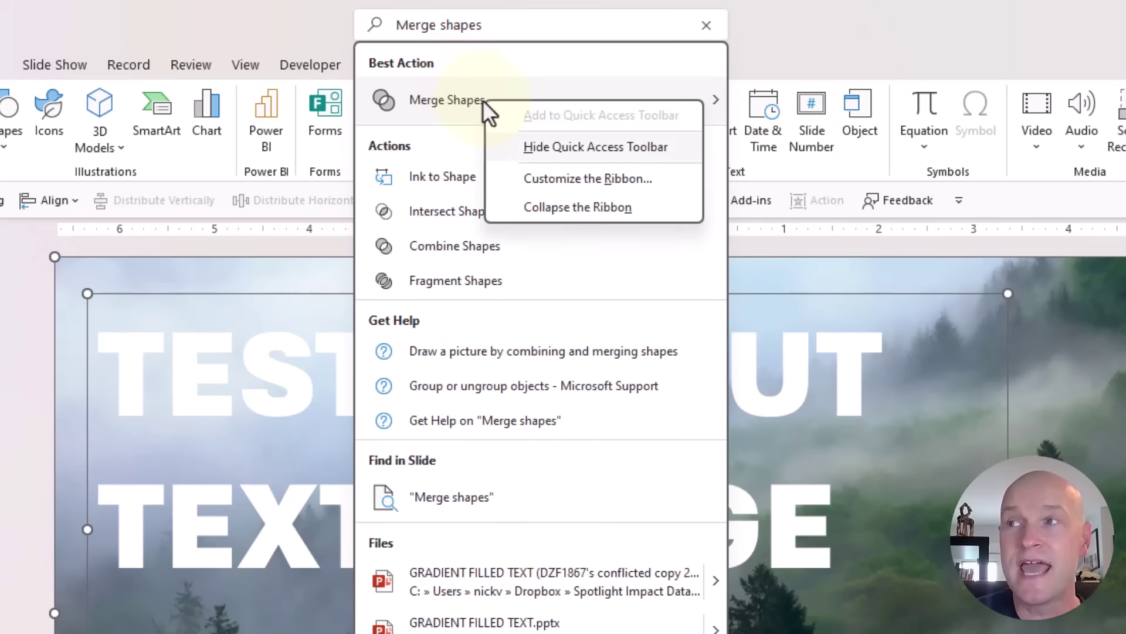
{"action": "key", "text": "Up"}
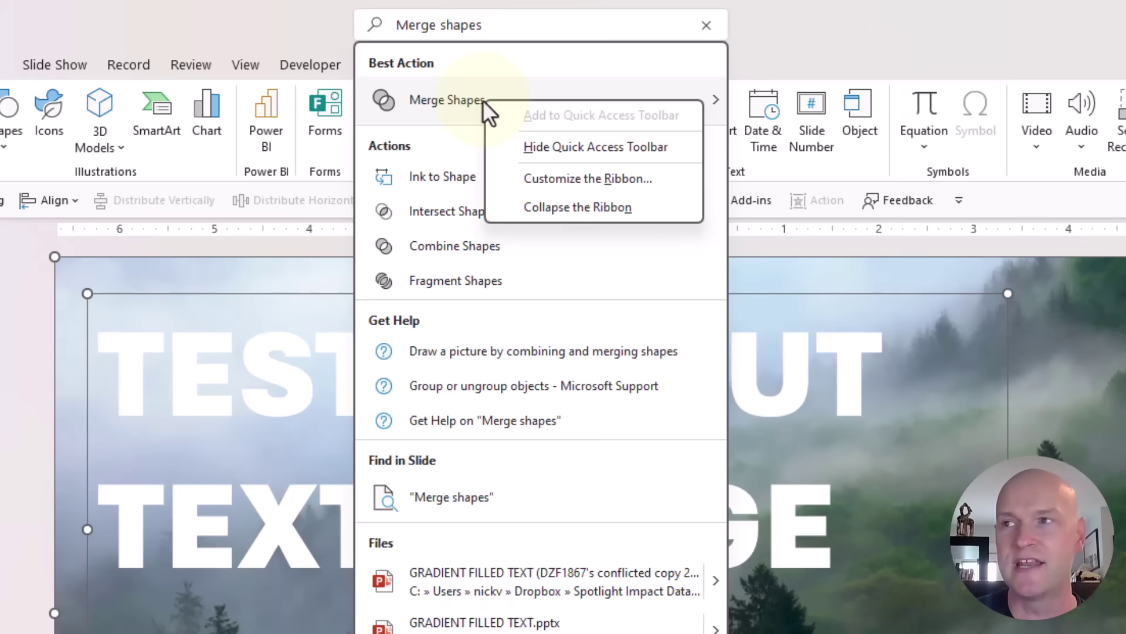
- Intersect slide 2's title text with the forest video and play it inside the letters
{"action": "left_click", "coordinate": [8, 455]}
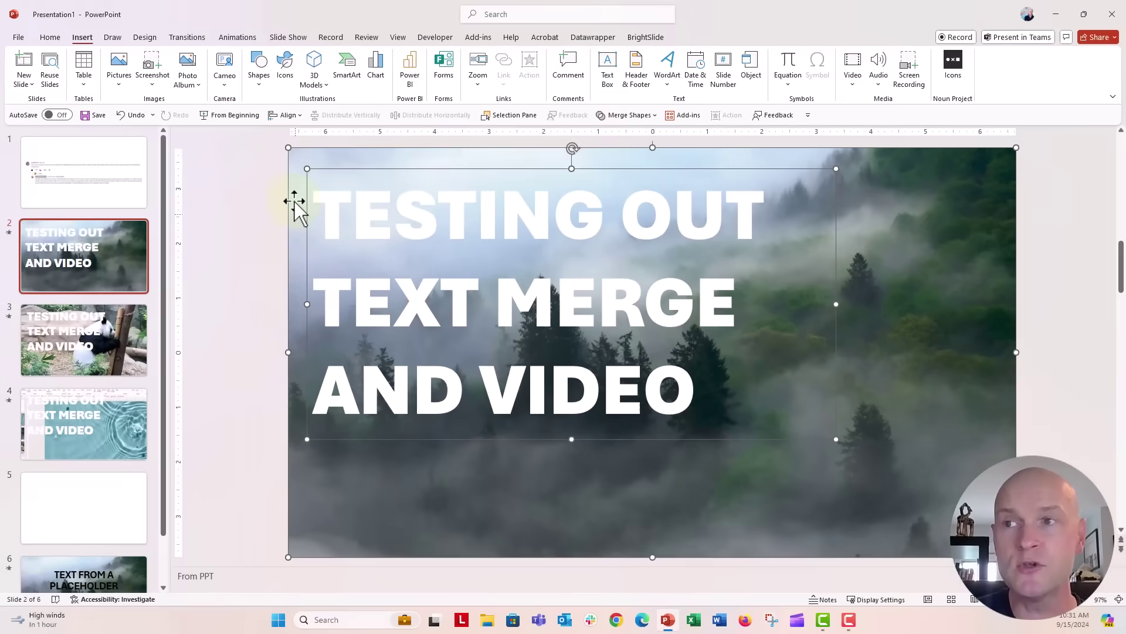
{"action": "left_click", "coordinate": [636, 116]}
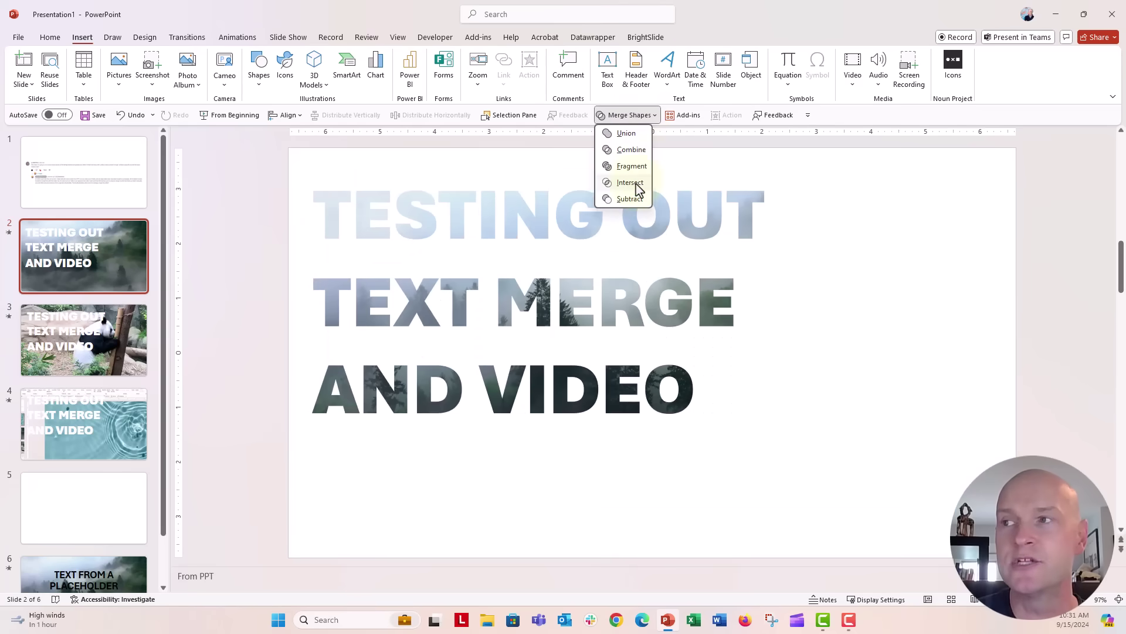
{"action": "left_click", "coordinate": [632, 183]}
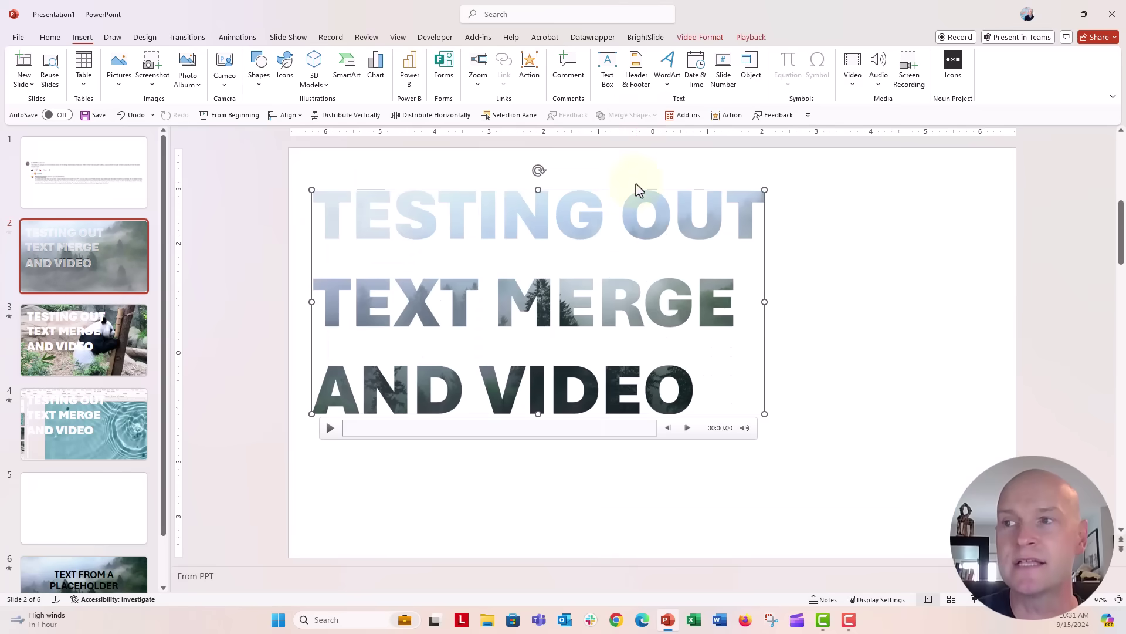
{"action": "left_click", "coordinate": [329, 428]}
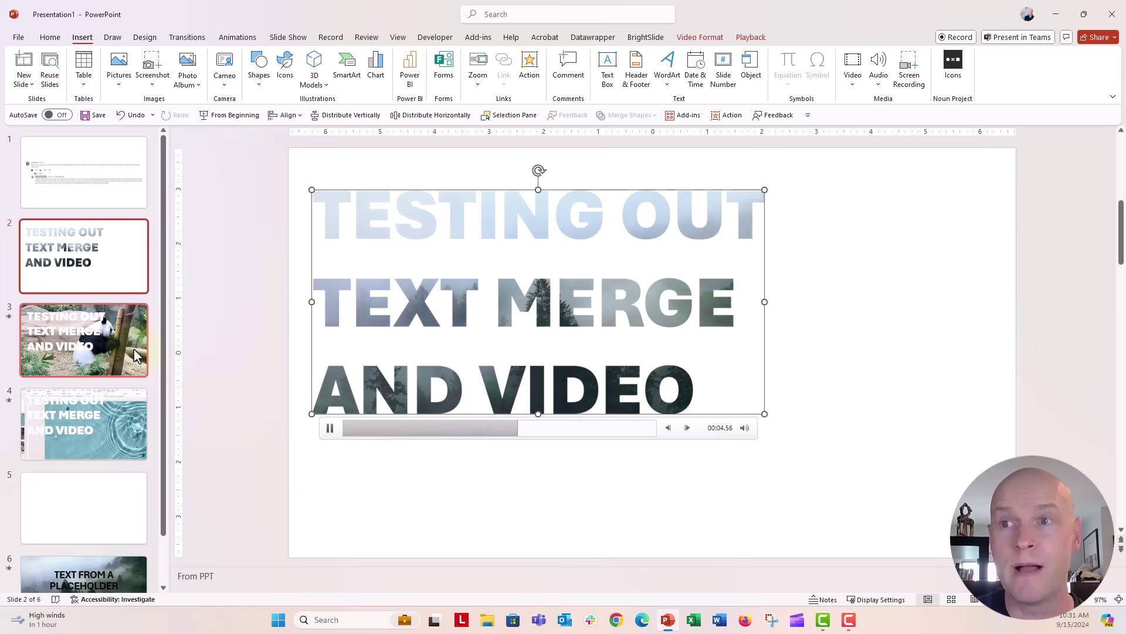
- On slide 3, select the panda video and title text and apply Merge Shapes > Intersect
{"action": "left_click", "coordinate": [84, 340]}
{"action": "left_click", "coordinate": [295, 164]}
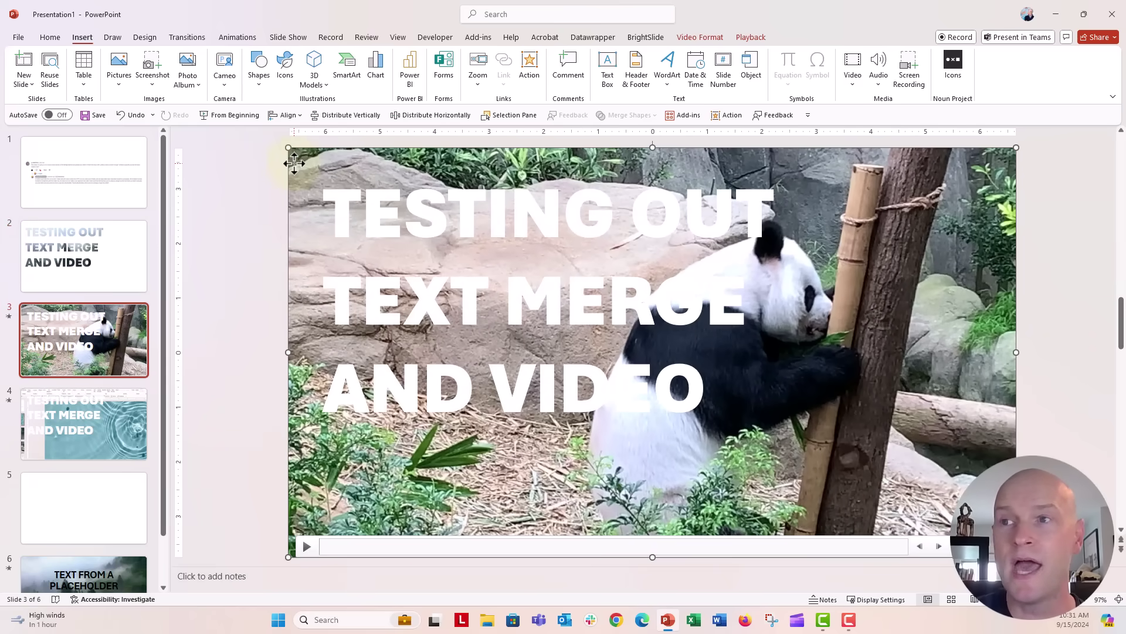
{"action": "left_click", "coordinate": [331, 198]}
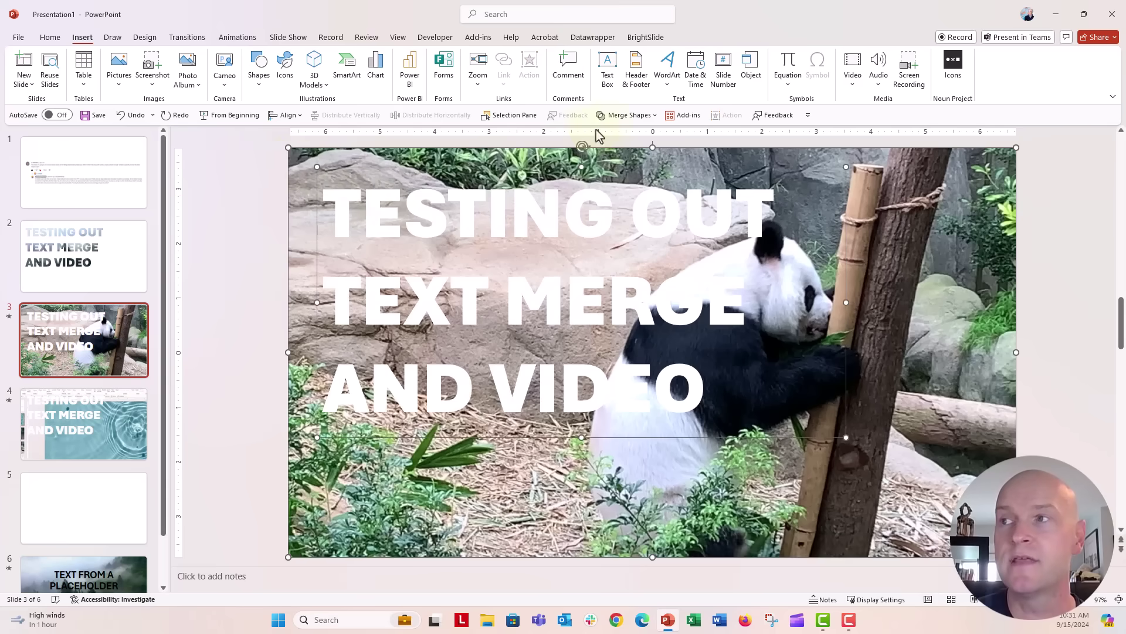
{"action": "left_click", "coordinate": [640, 115]}
{"action": "left_click", "coordinate": [629, 183]}
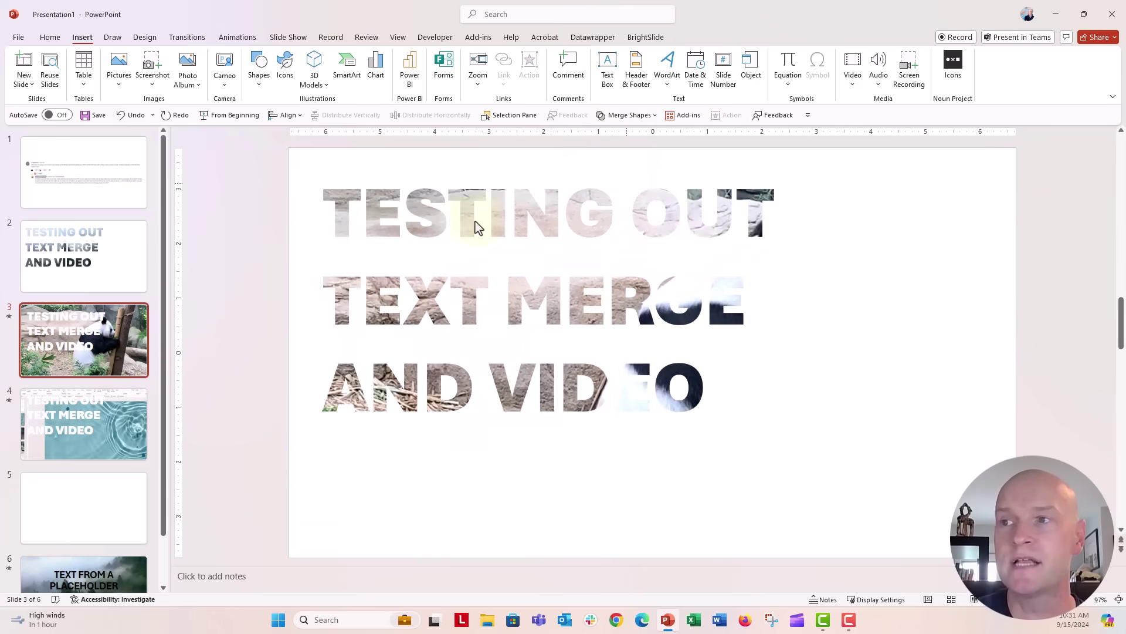
{"action": "left_click", "coordinate": [426, 232]}
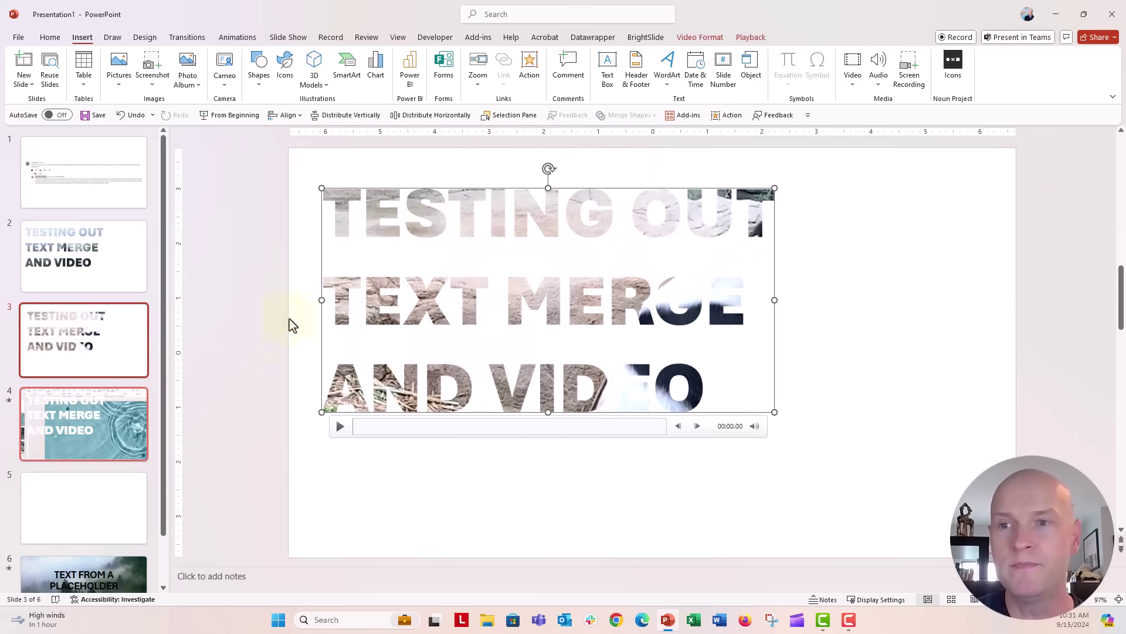
- Intersect slide 4's title text with the rippling water video, then move to blank slide 5
{"action": "left_click", "coordinate": [93, 440]}
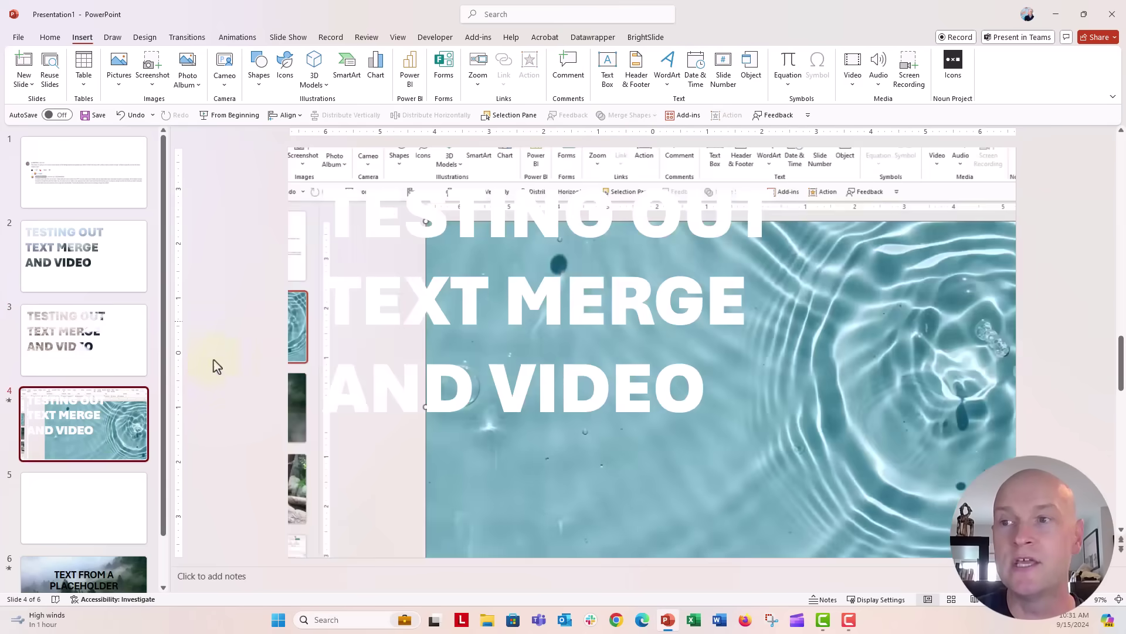
{"action": "left_click", "coordinate": [293, 309]}
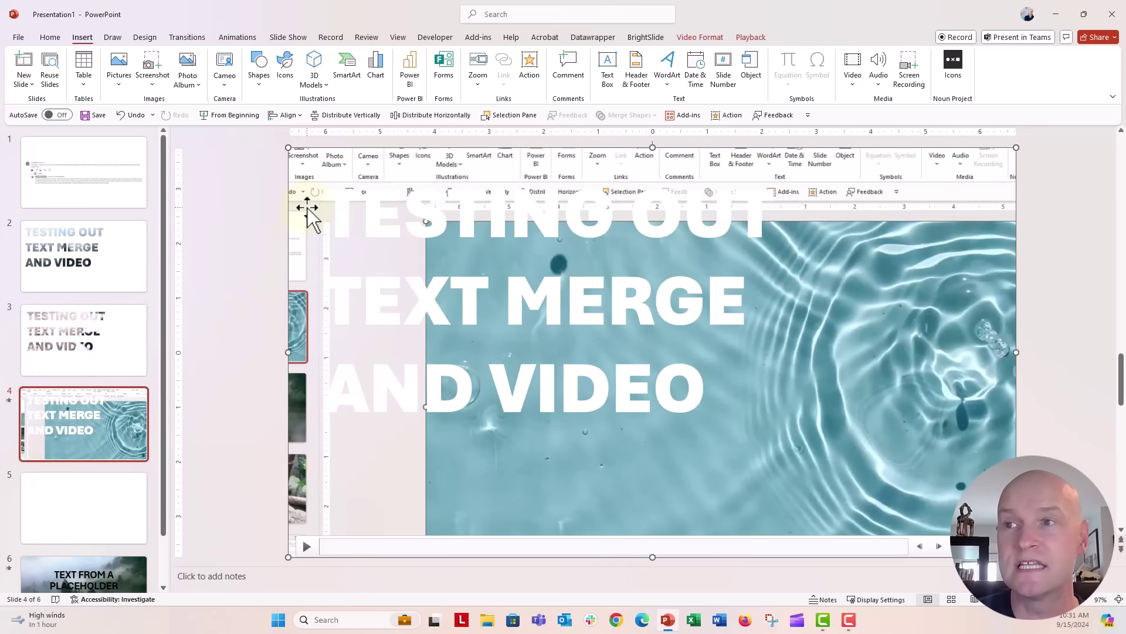
{"action": "left_click", "coordinate": [339, 214]}
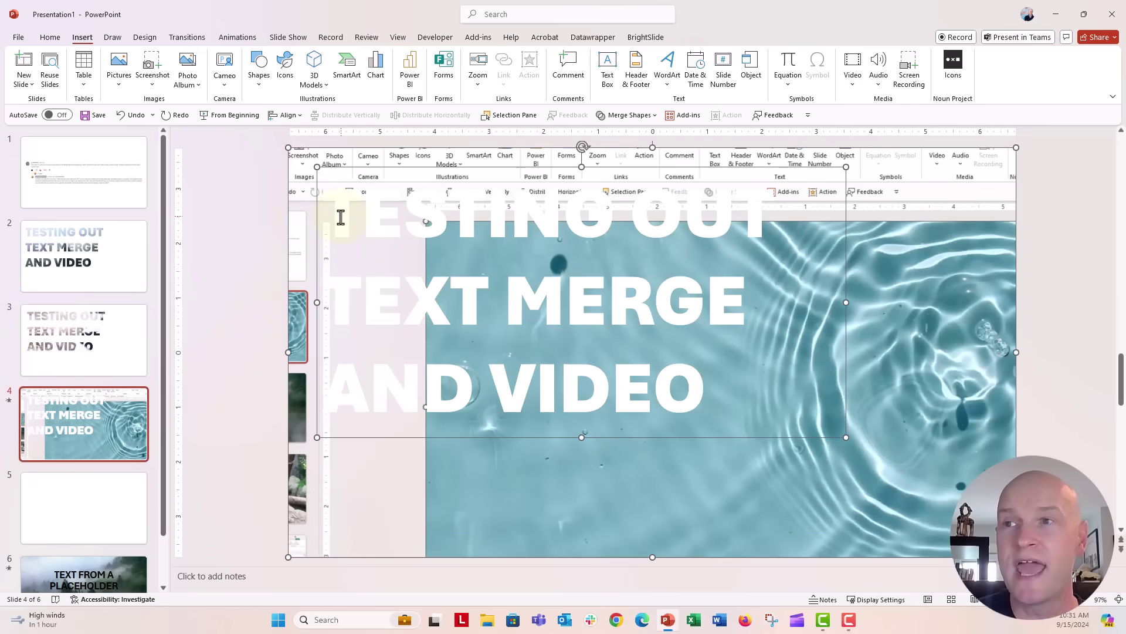
{"action": "left_click", "coordinate": [646, 119]}
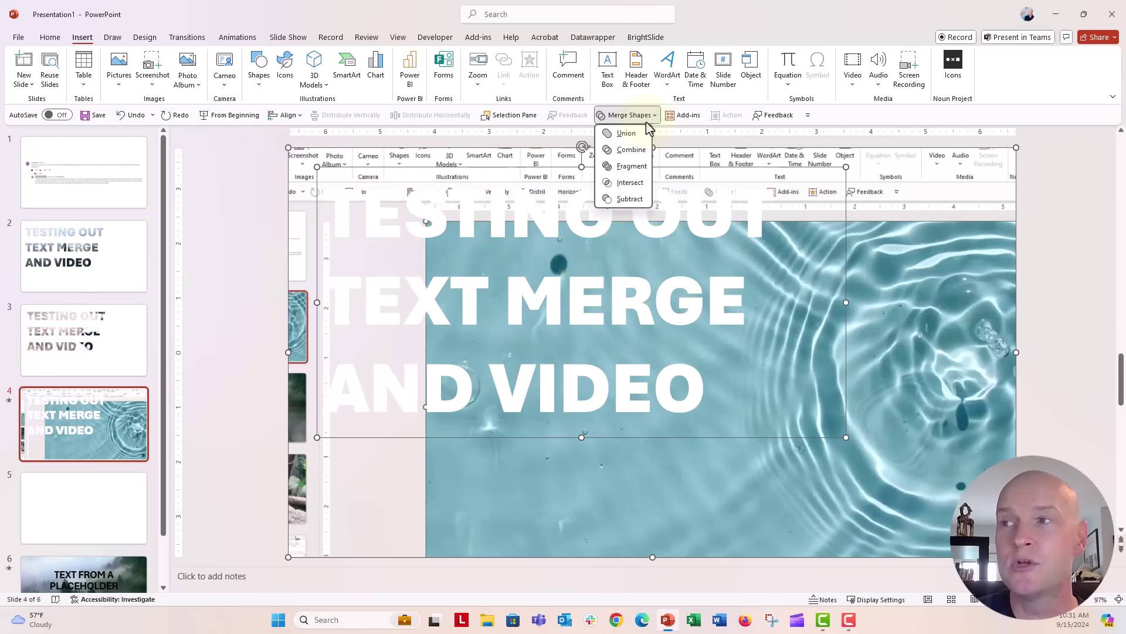
{"action": "left_click", "coordinate": [630, 183]}
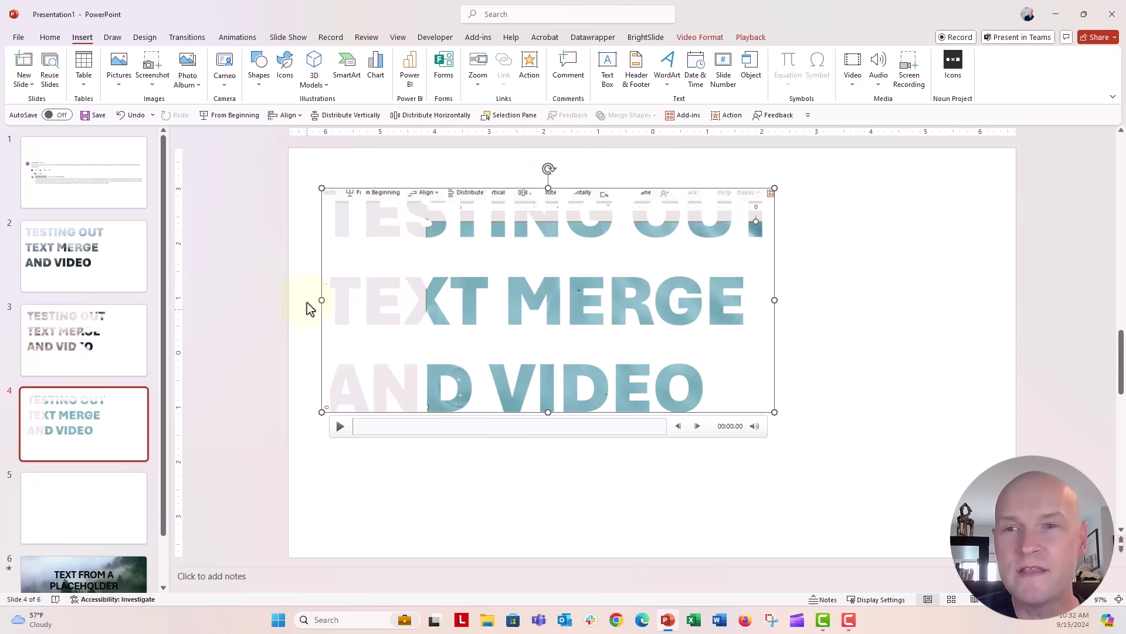
{"action": "left_click", "coordinate": [139, 517]}
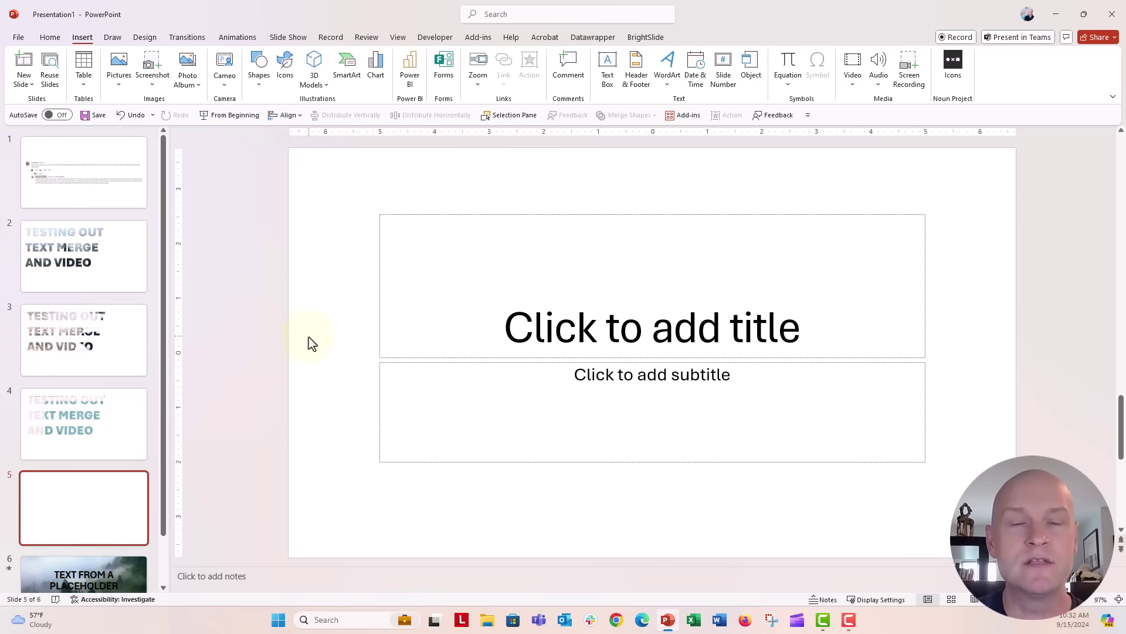
{"action": "left_click", "coordinate": [382, 324]}
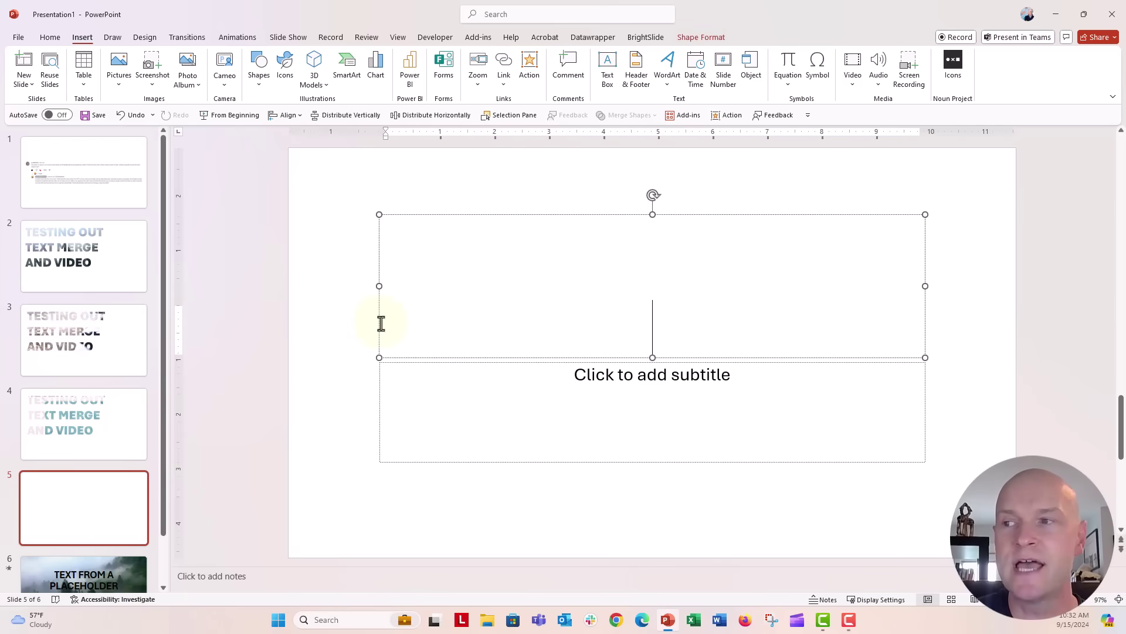
{"action": "left_click", "coordinate": [380, 359]}
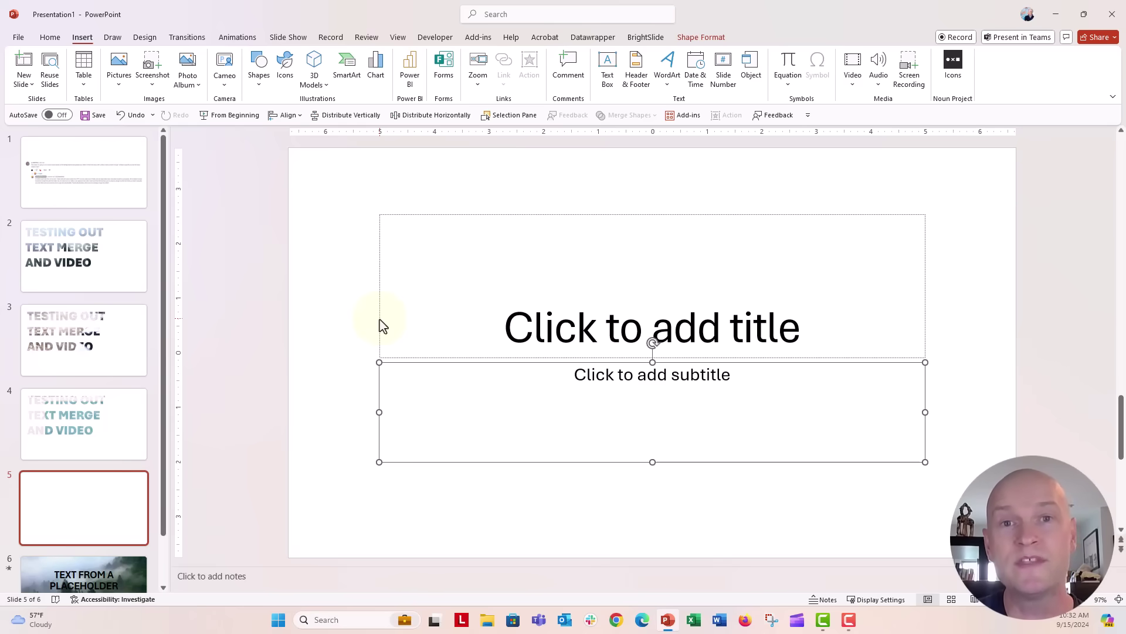
{"action": "scroll", "coordinate": [133, 523], "scroll_direction": "down", "scroll_amount": 2}
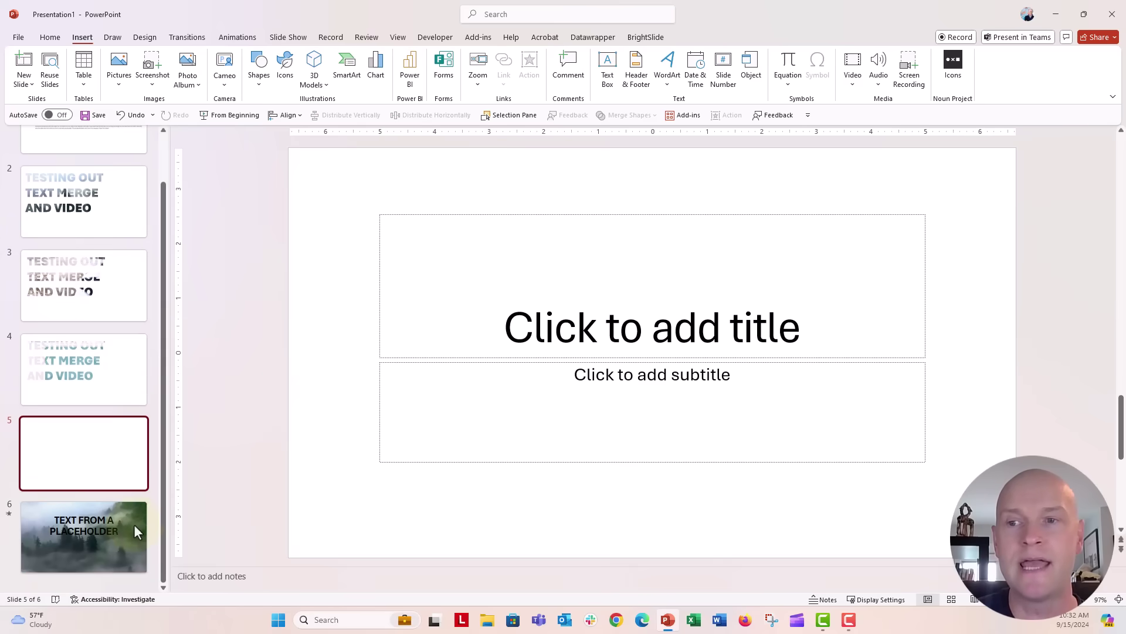
{"action": "left_click", "coordinate": [133, 525]}
{"action": "left_click", "coordinate": [294, 176]}
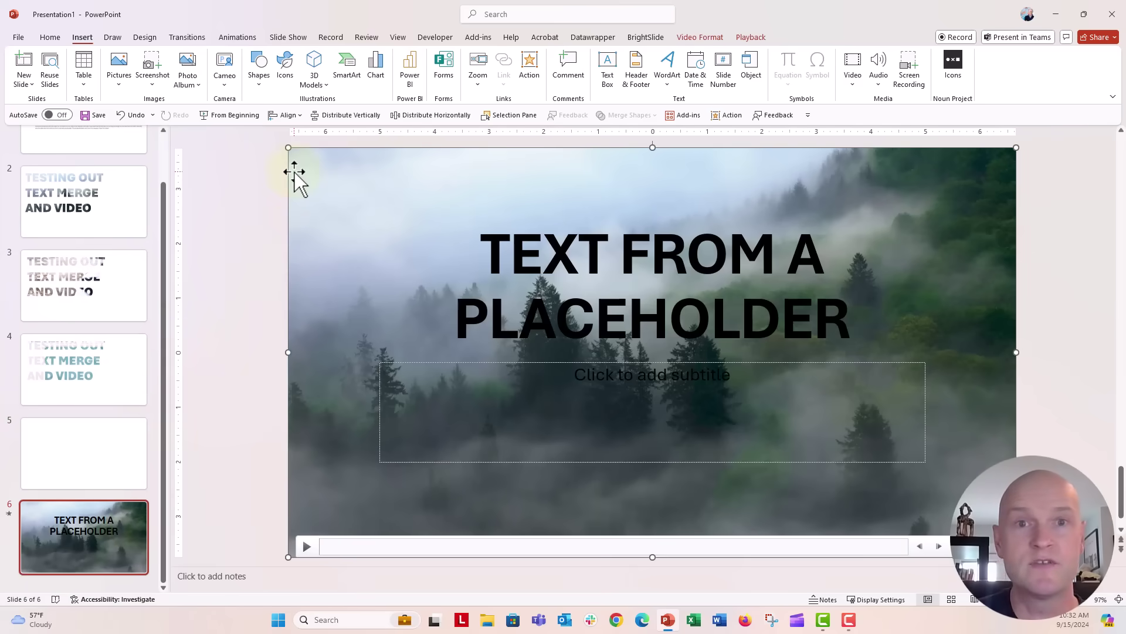
{"action": "left_click", "coordinate": [528, 214]}
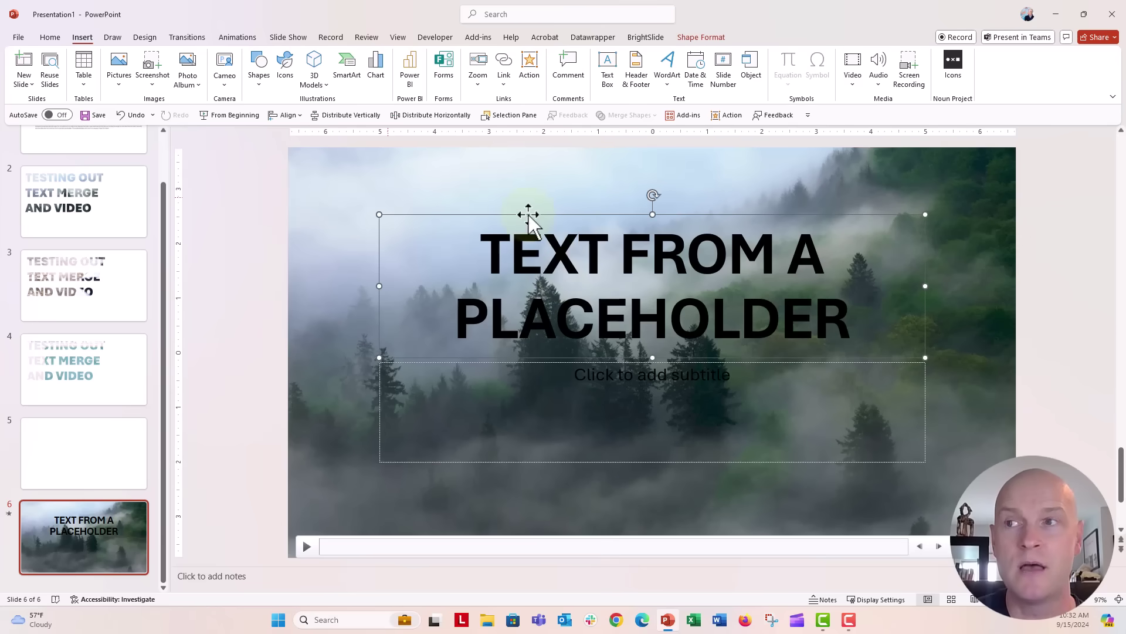
{"action": "left_click", "coordinate": [340, 176]}
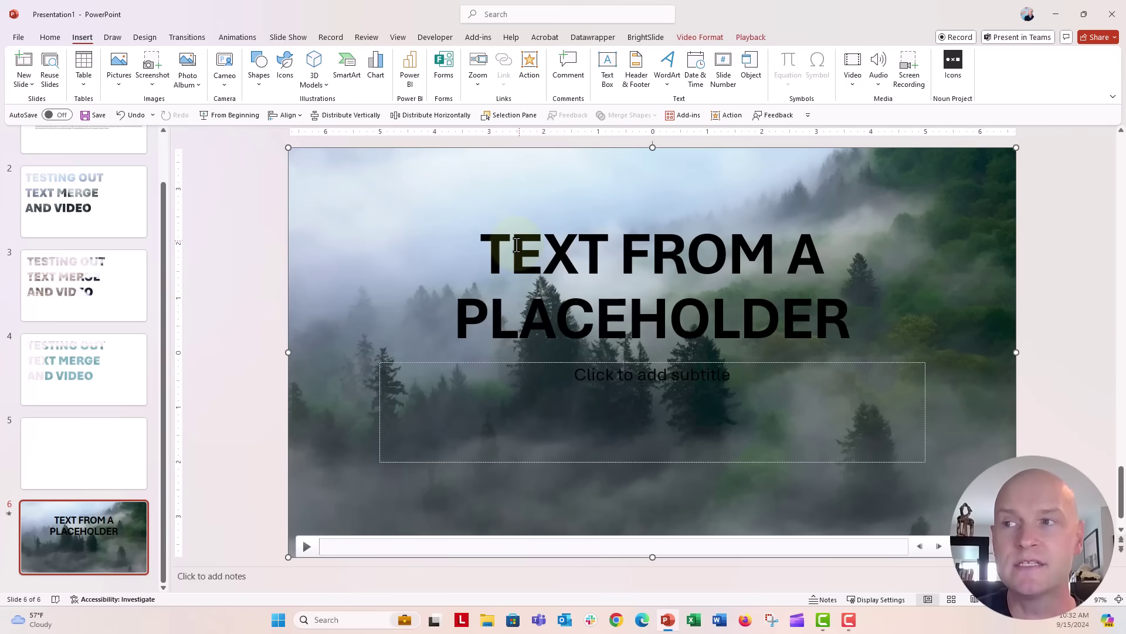
{"action": "left_click", "coordinate": [516, 245], "text": "shift"}
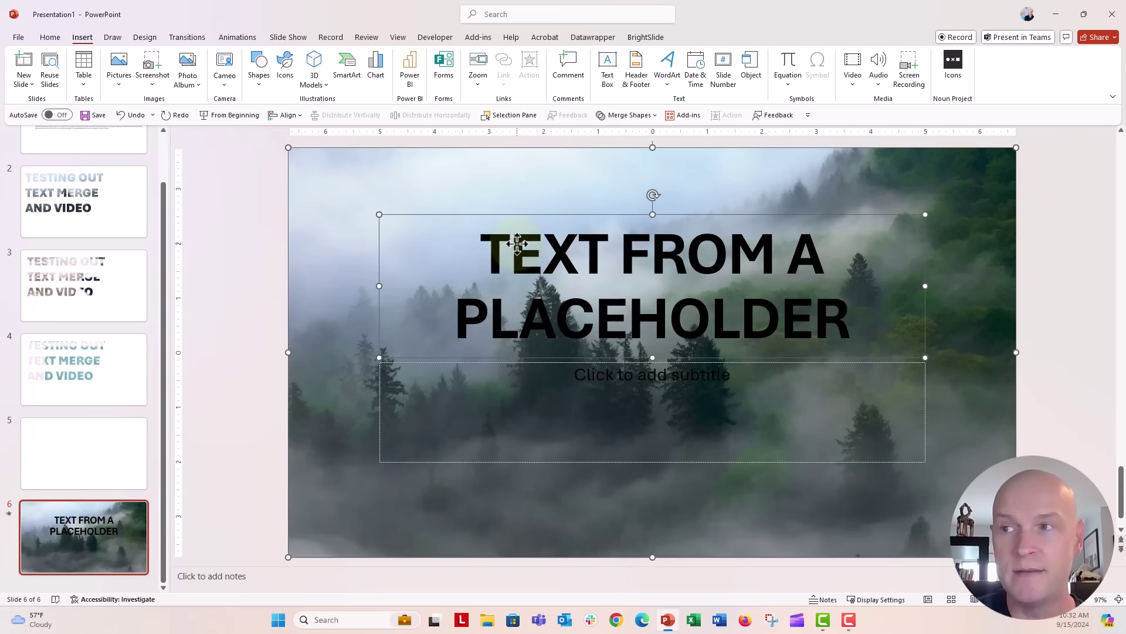
{"action": "left_click", "coordinate": [652, 116]}
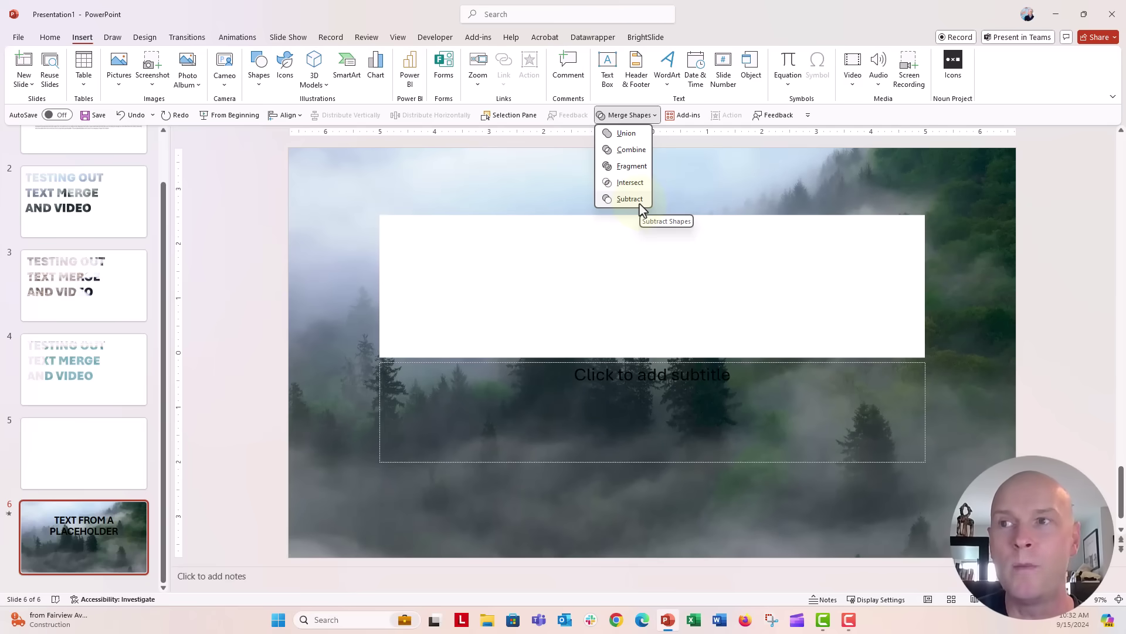
{"action": "left_click", "coordinate": [266, 283]}
{"action": "left_click", "coordinate": [129, 470]}
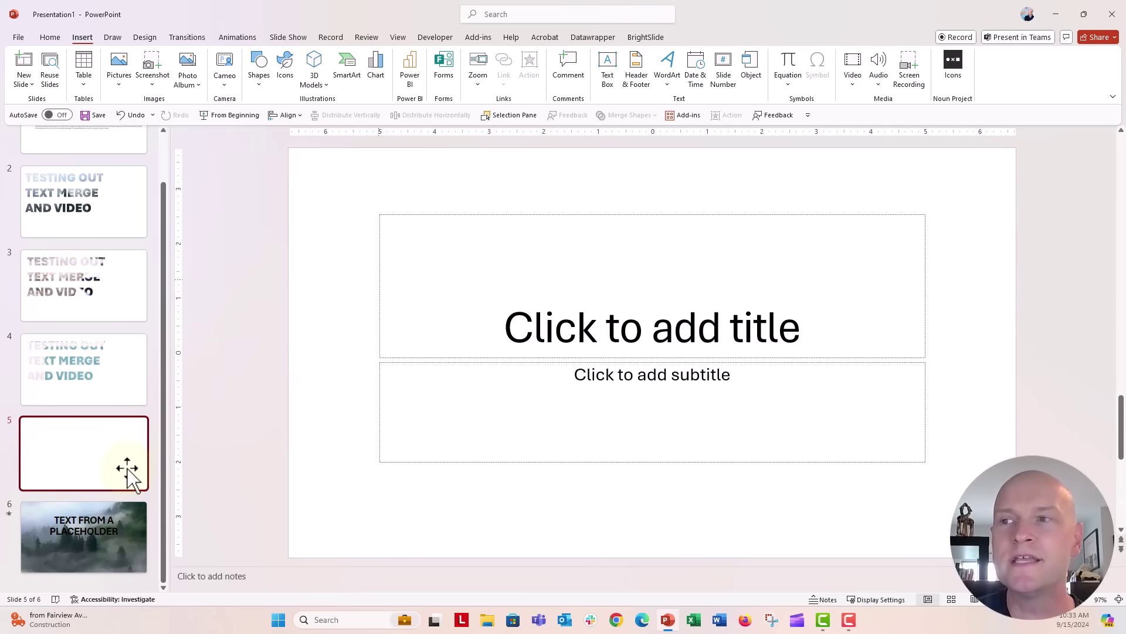